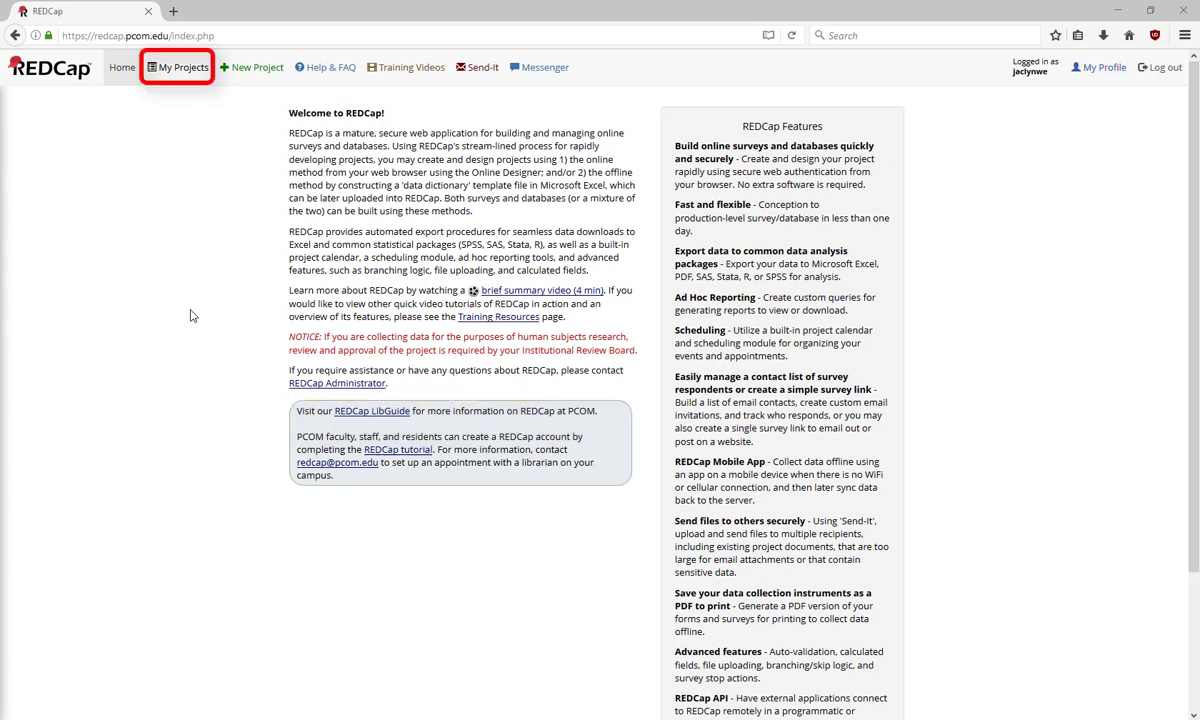
# Show the My Projects list with the unorganized and 'You Are Here' folder projects
pyautogui.click(180, 78)
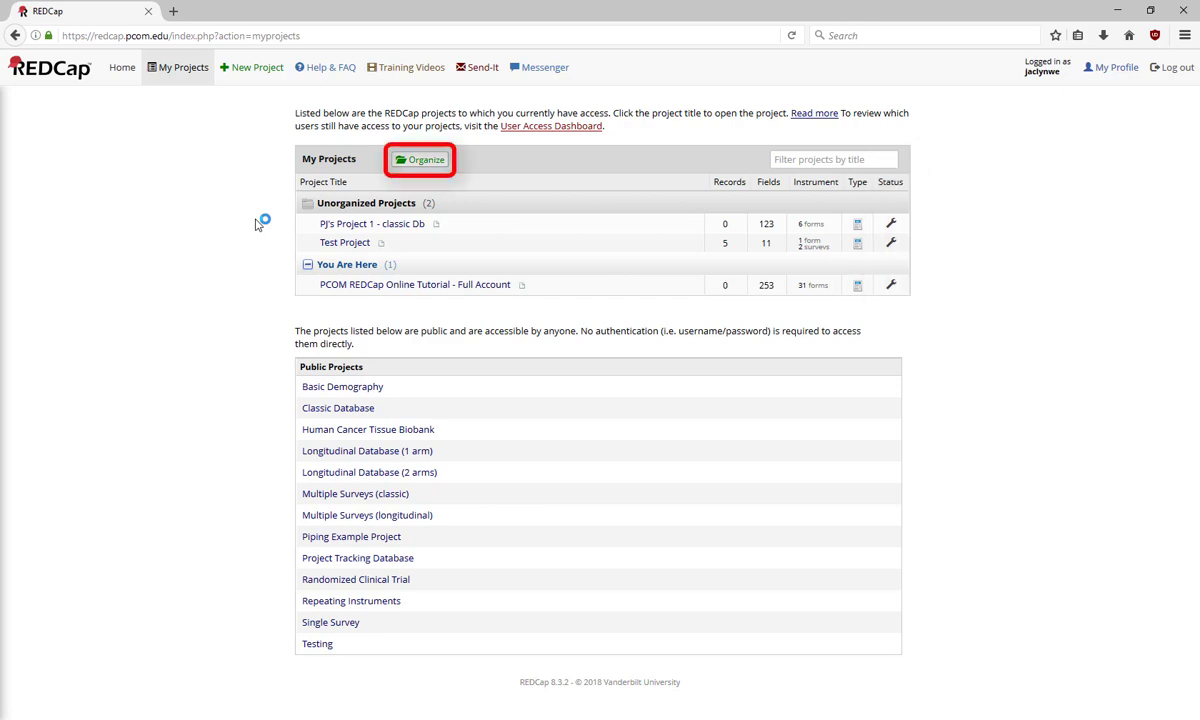
# Add a new project folder named 'Testing' in Organize Projects
pyautogui.click(427, 161)
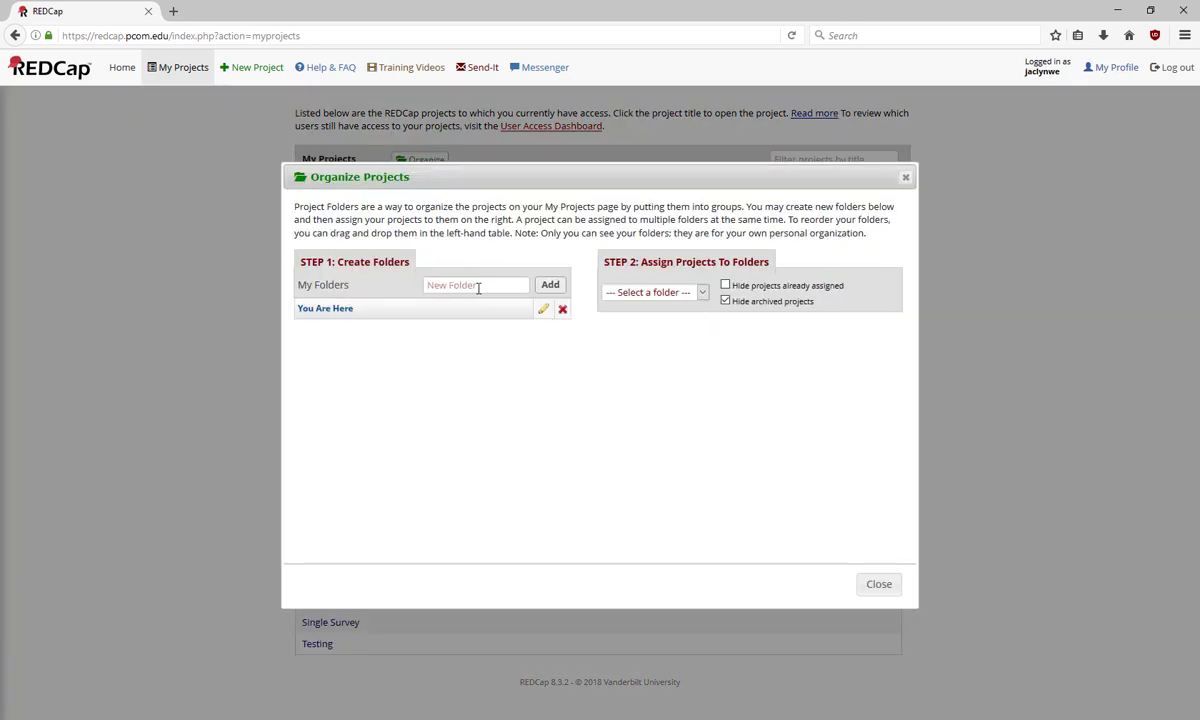
pyautogui.write('Testing')
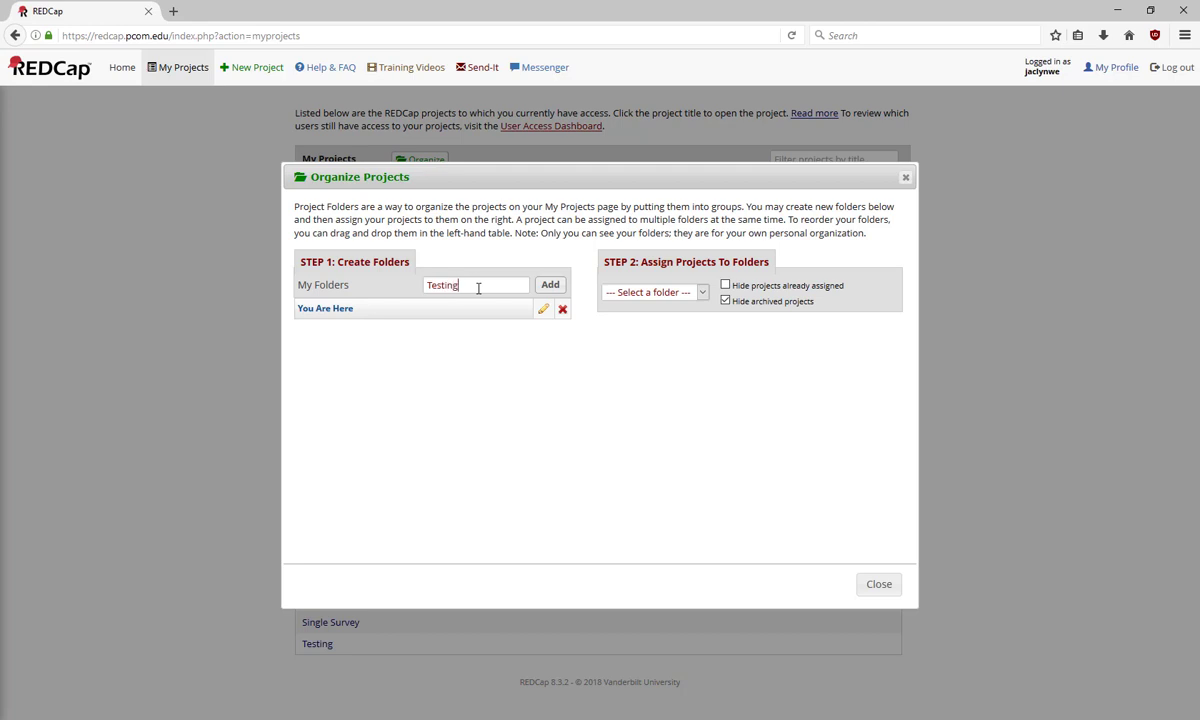
pyautogui.click(548, 286)
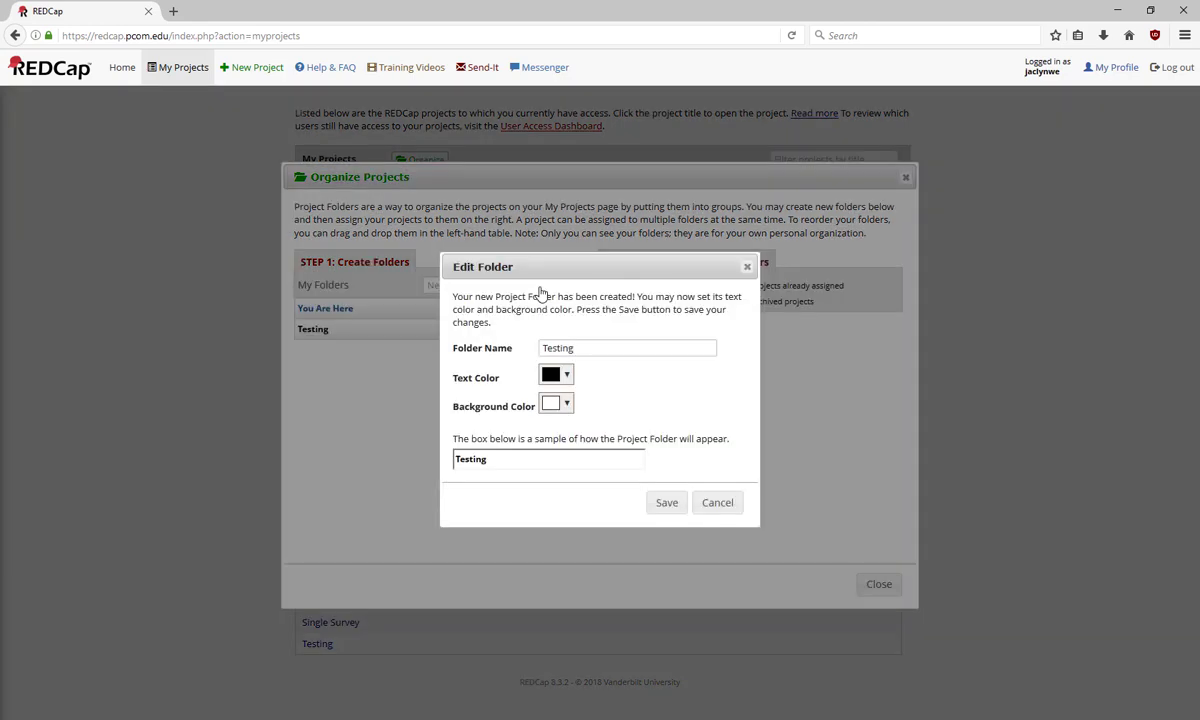
# Give the Testing folder dark red text and a pink background, and save
pyautogui.click(566, 380)
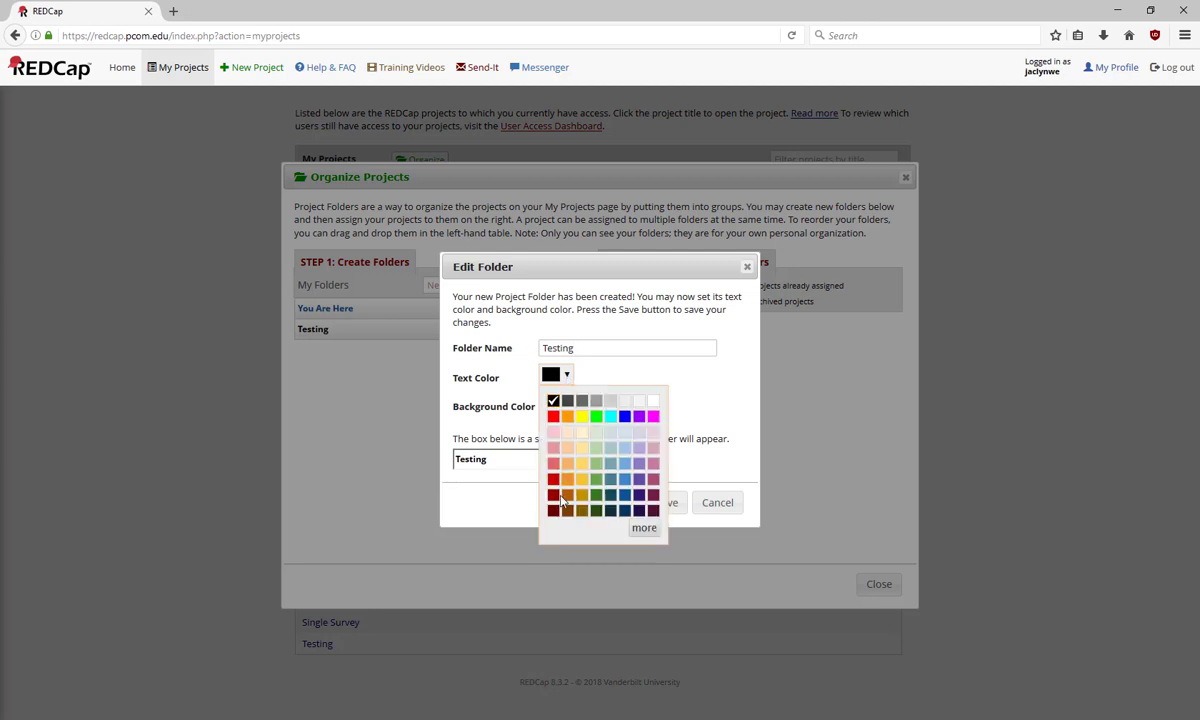
pyautogui.click(552, 512)
pyautogui.click(563, 404)
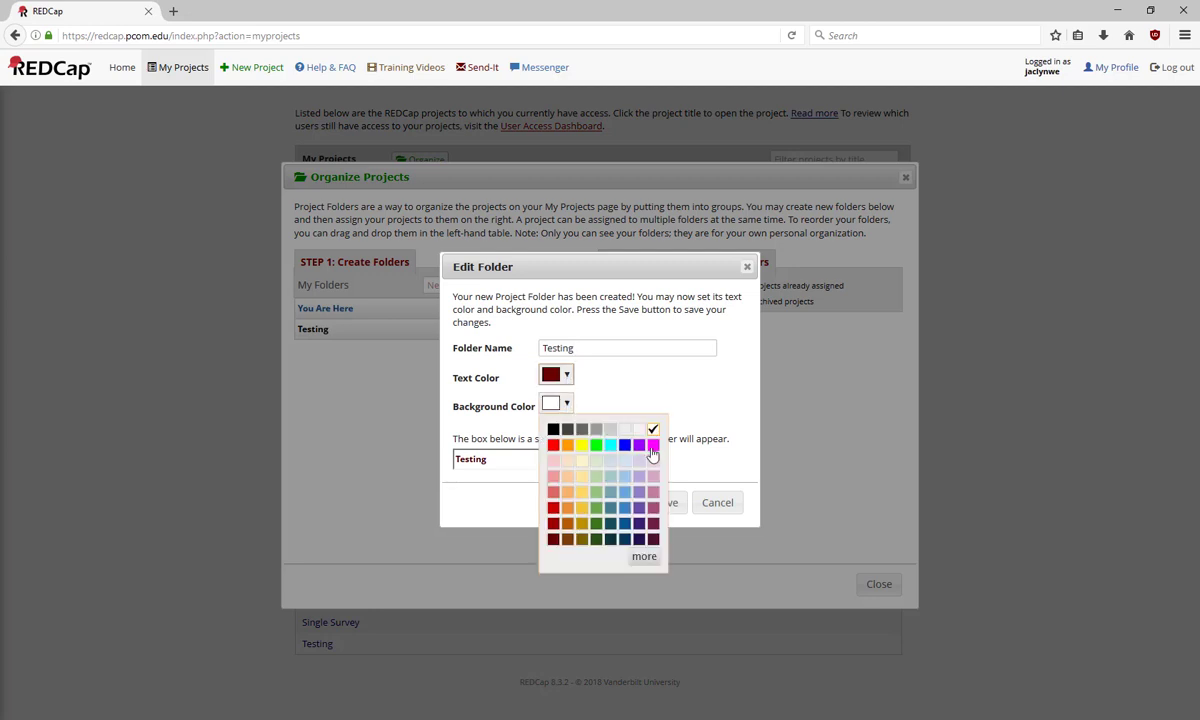
pyautogui.click(654, 477)
pyautogui.click(676, 503)
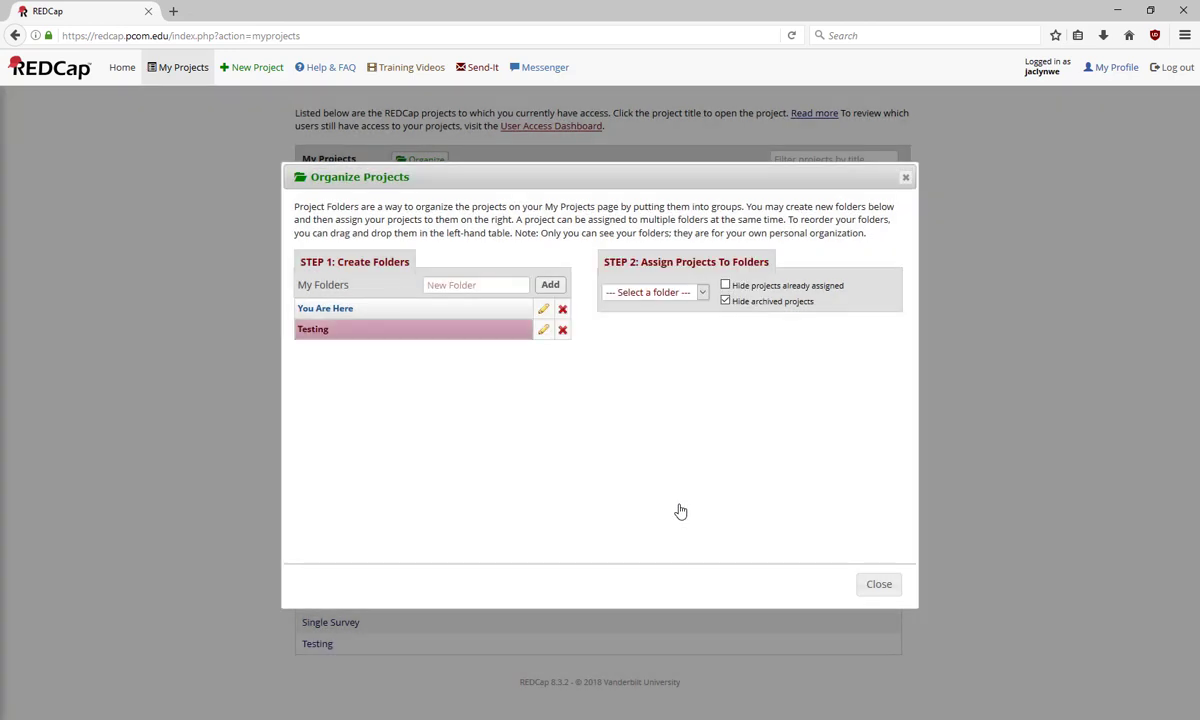
# Assign Test Project to the Testing folder, then collapse and re-expand 'You Are Here'
pyautogui.click(703, 293)
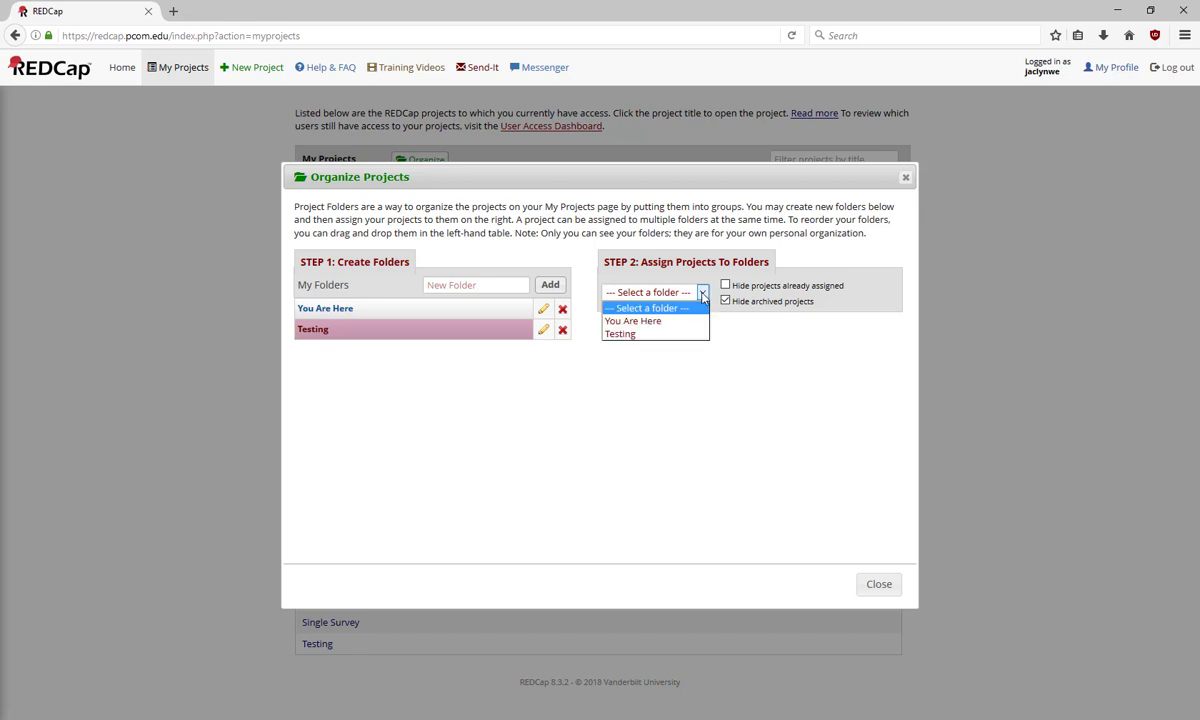
pyautogui.click(667, 334)
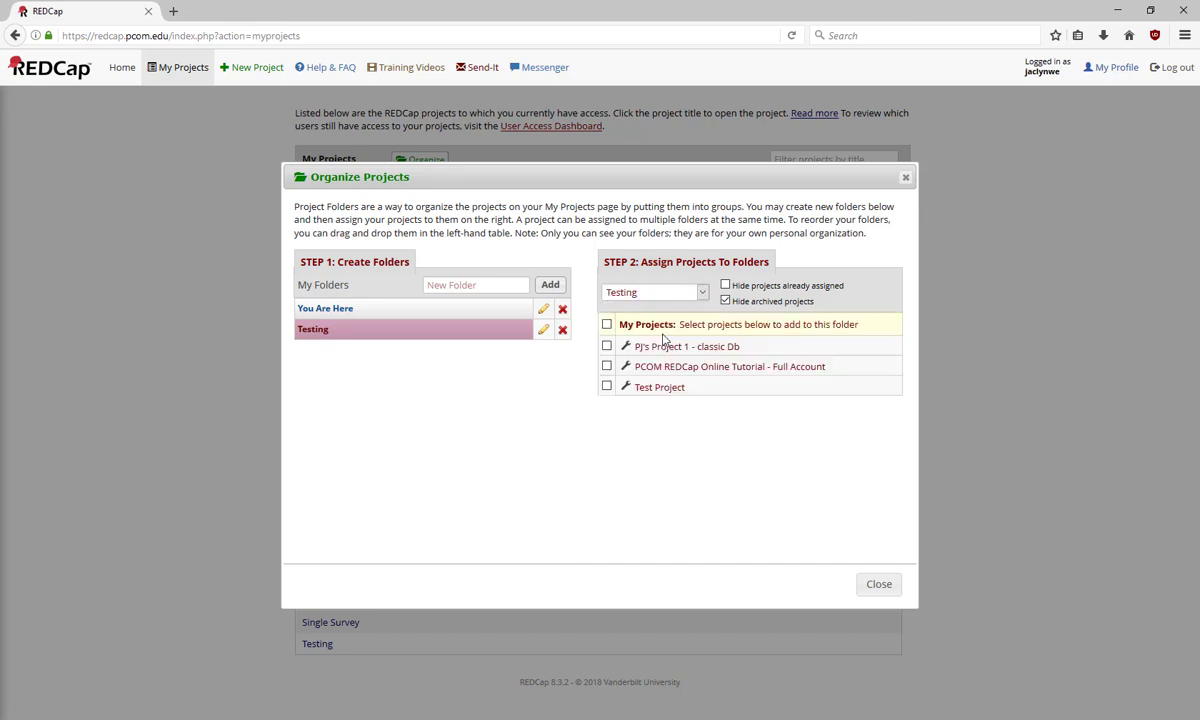
pyautogui.click(607, 386)
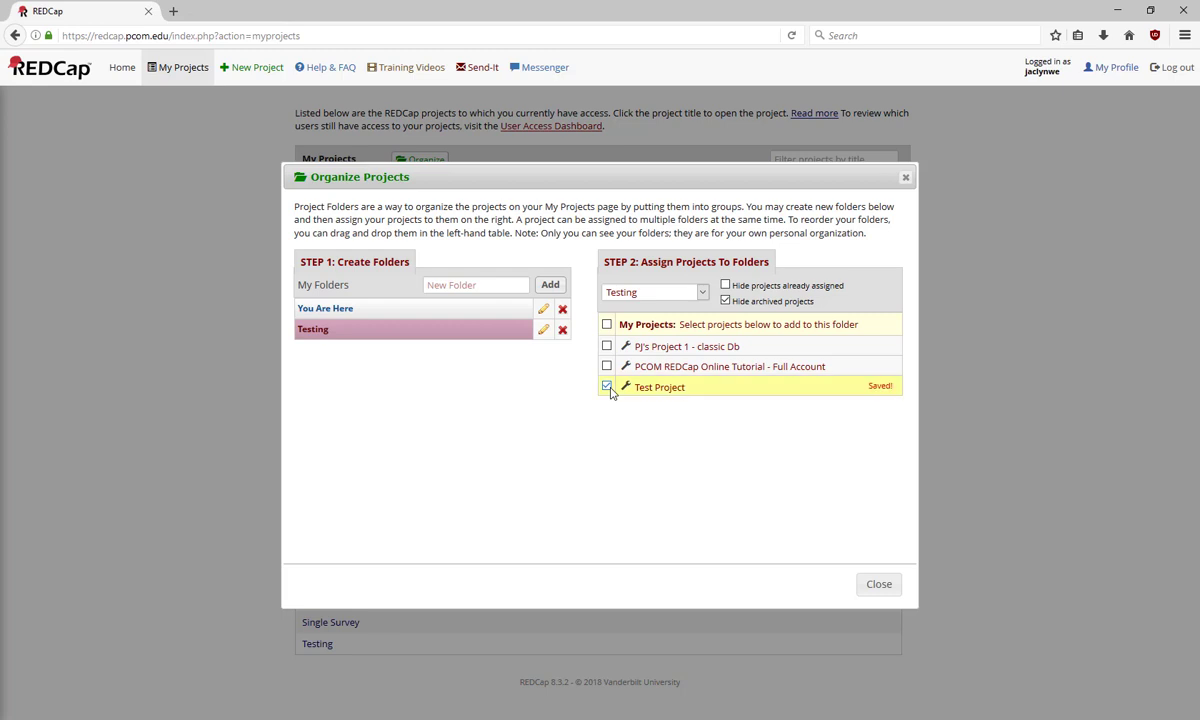
pyautogui.click(878, 585)
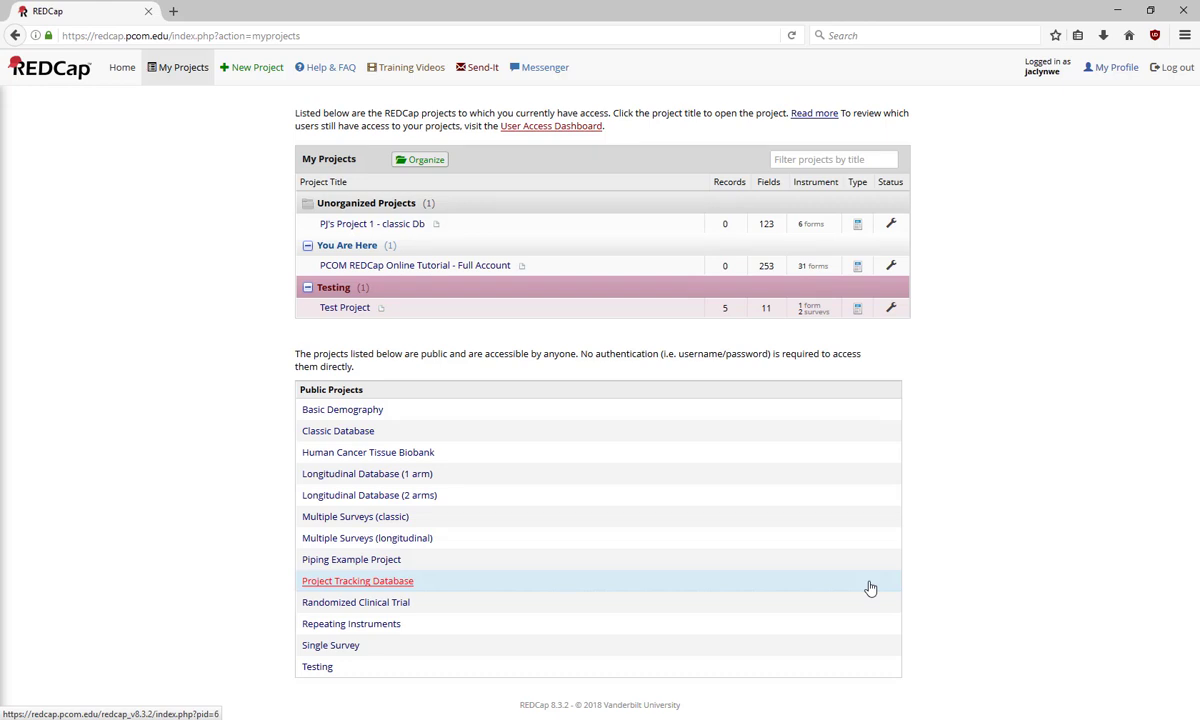
pyautogui.click(307, 247)
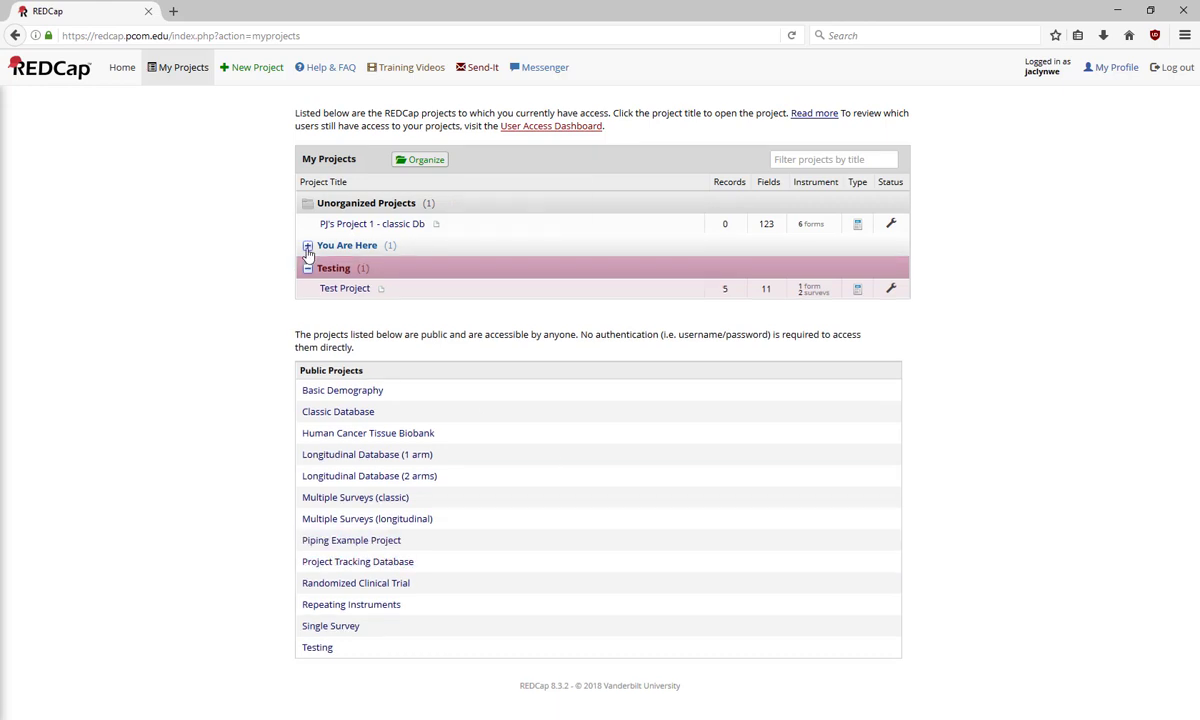
pyautogui.click(307, 247)
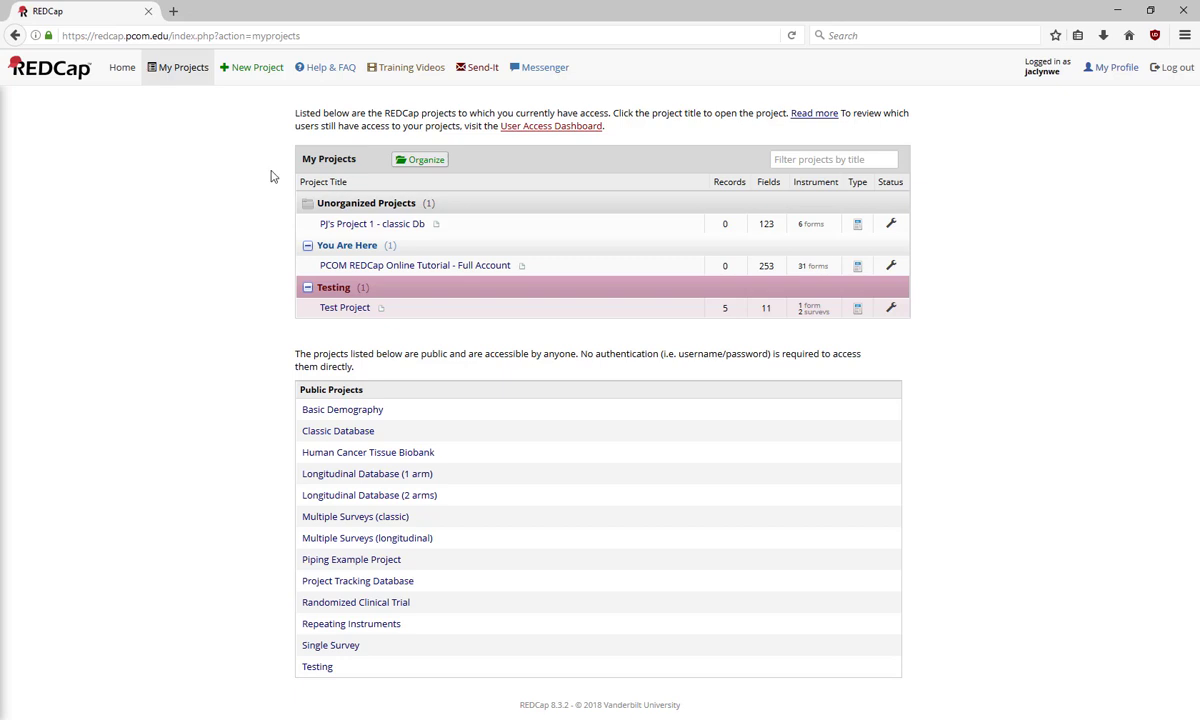
# Go to Help & FAQ and view the topic list, leaving the General questions shown
pyautogui.click(319, 76)
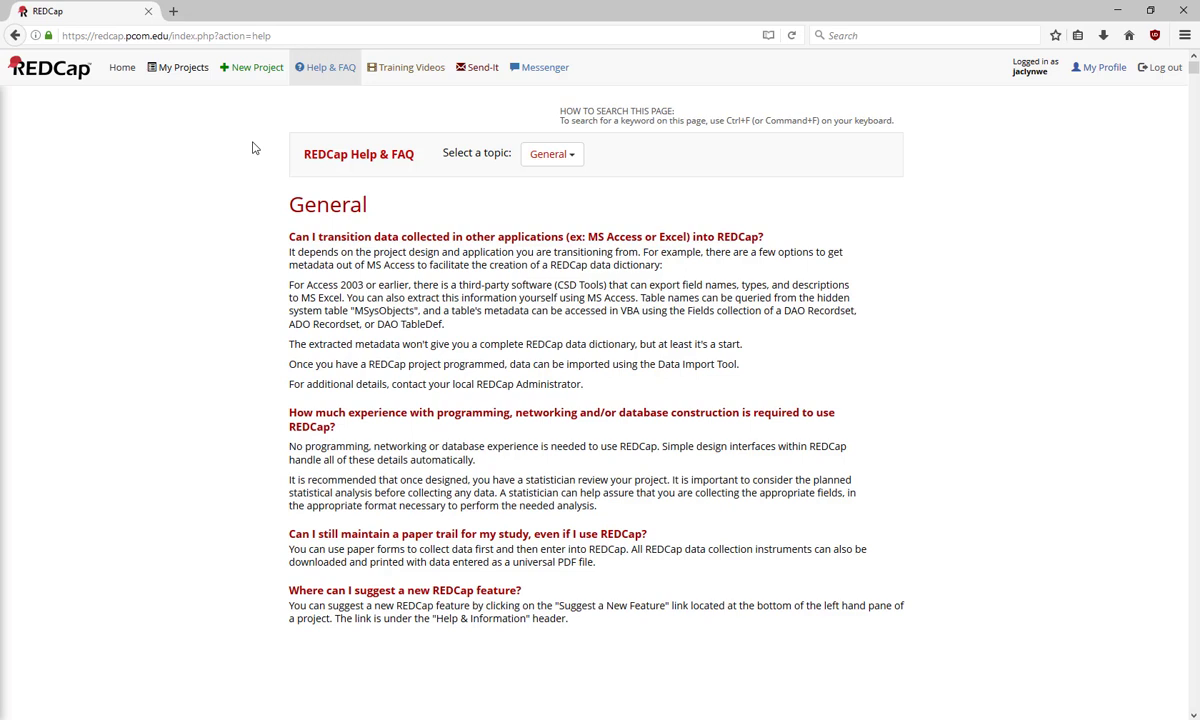
pyautogui.click(563, 156)
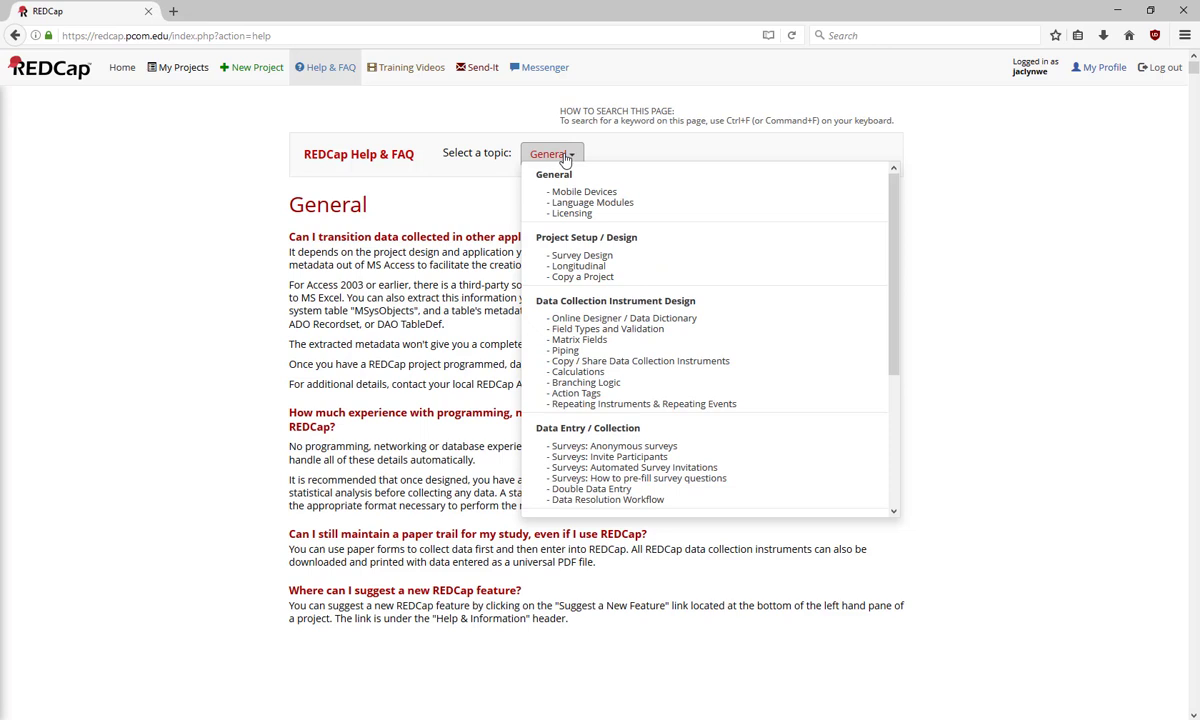
pyautogui.click(990, 254)
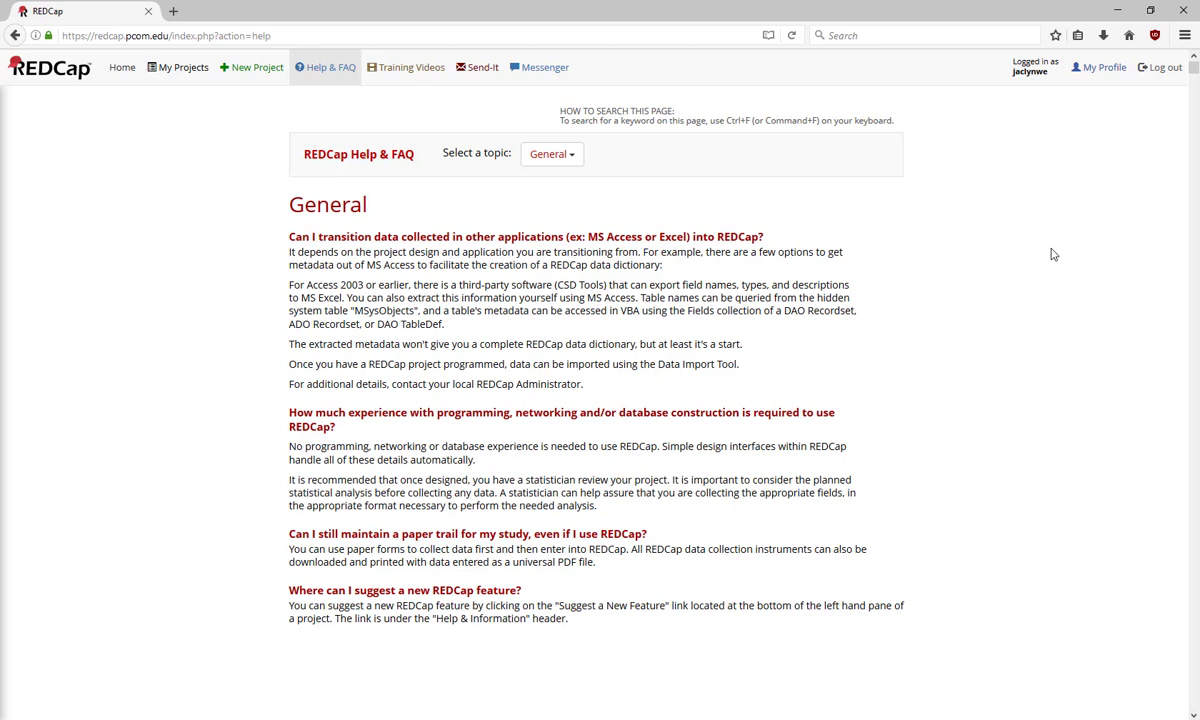
# Find 'datediff' on the page, stepping to its calculated-field functions table entry
pyautogui.hotkey('ctrl', 'f')
pyautogui.write('da')
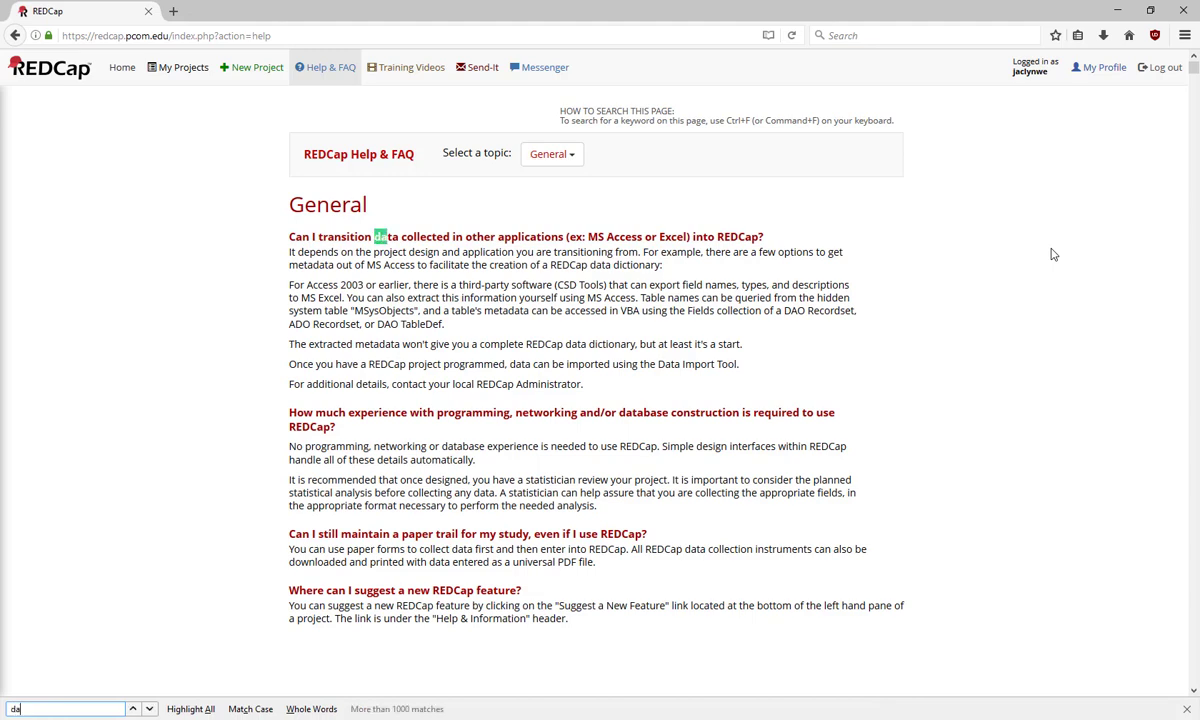
pyautogui.write('tediff')
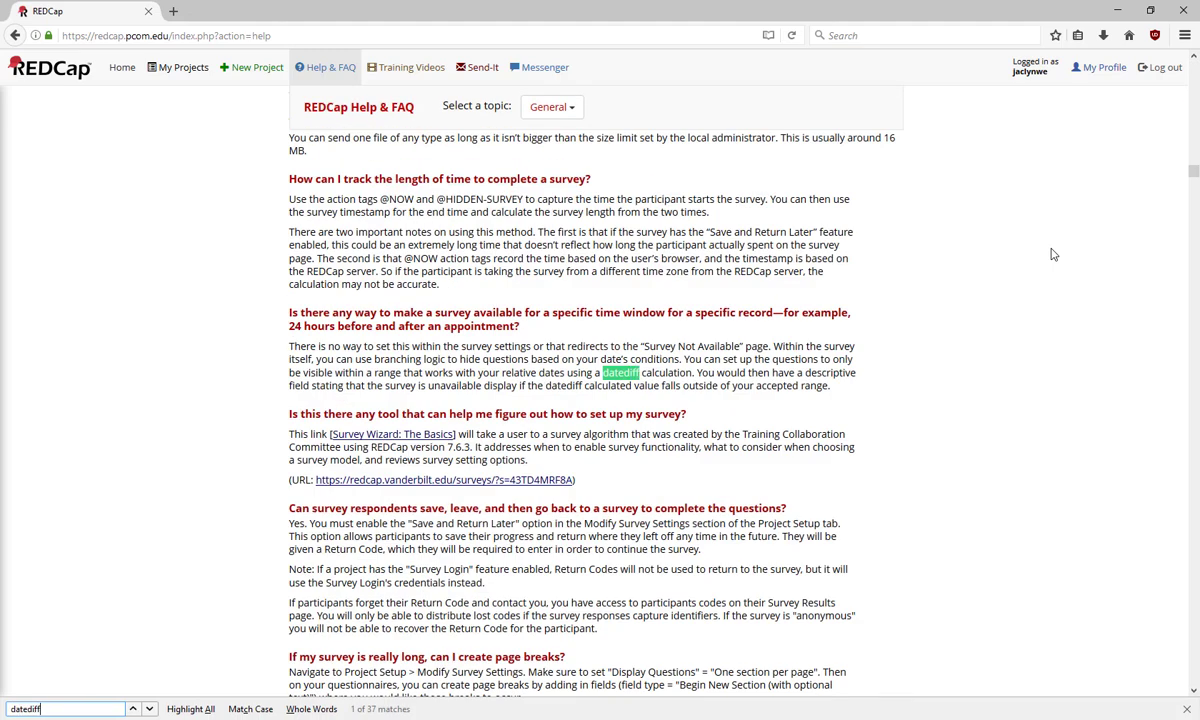
pyautogui.click(149, 709)
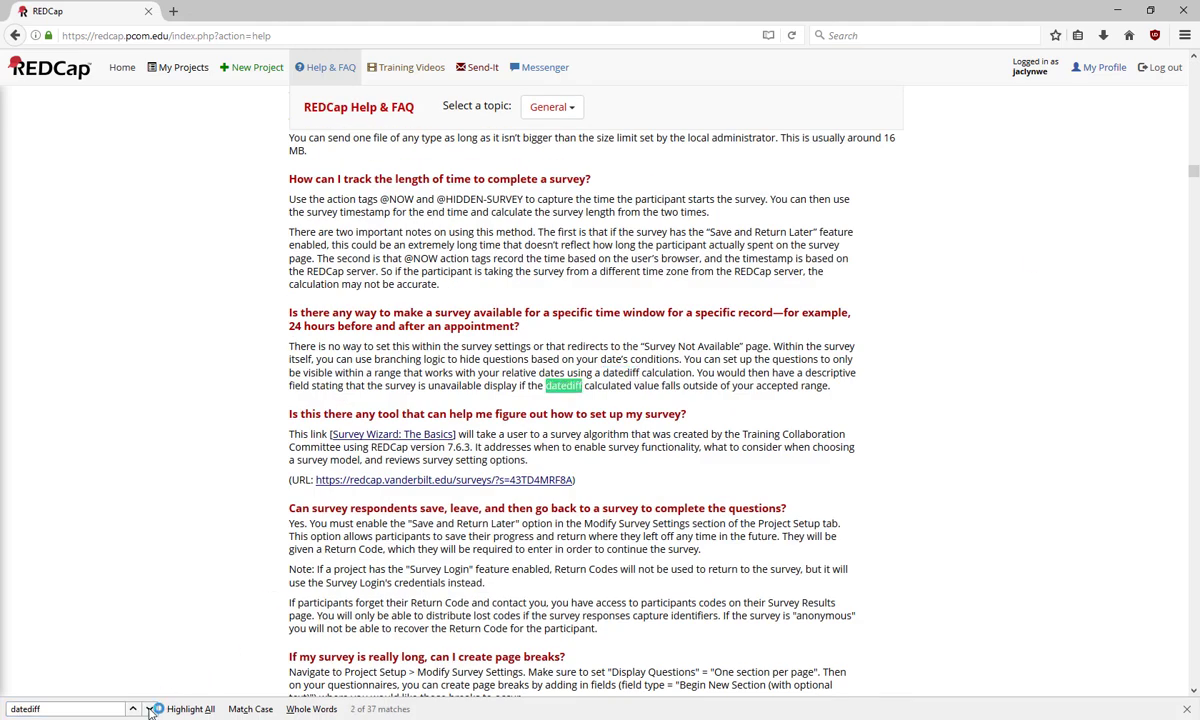
pyautogui.click(149, 709)
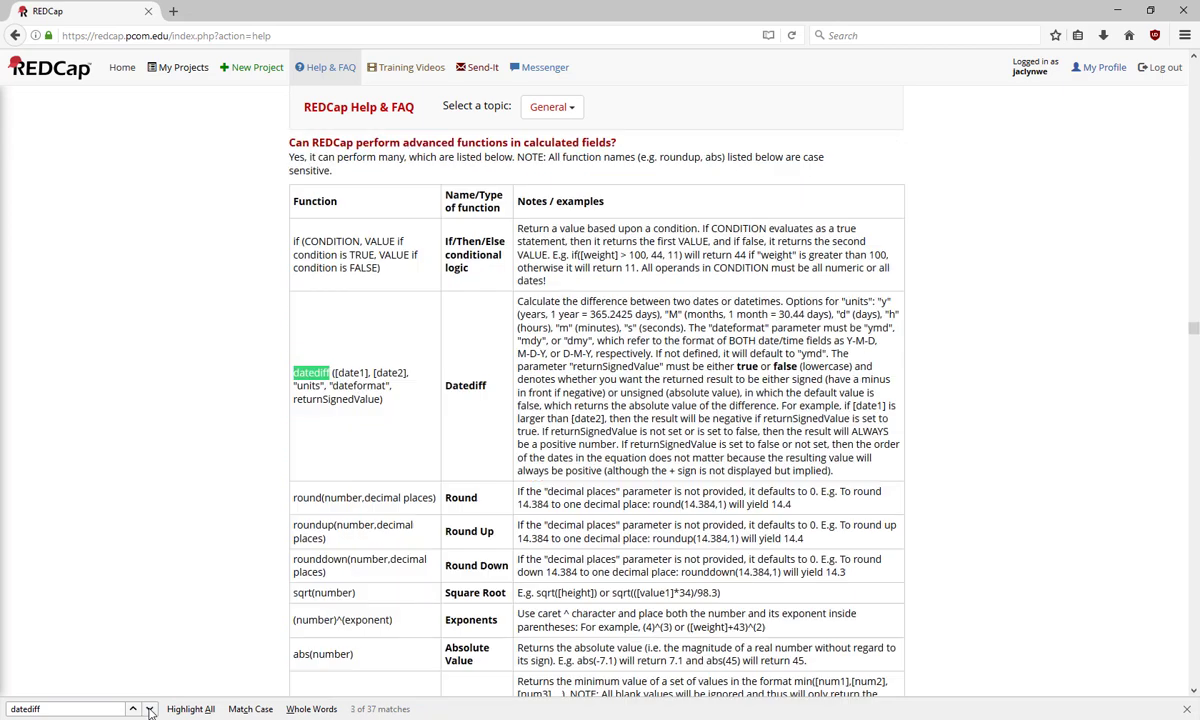
pyautogui.press('Escape')
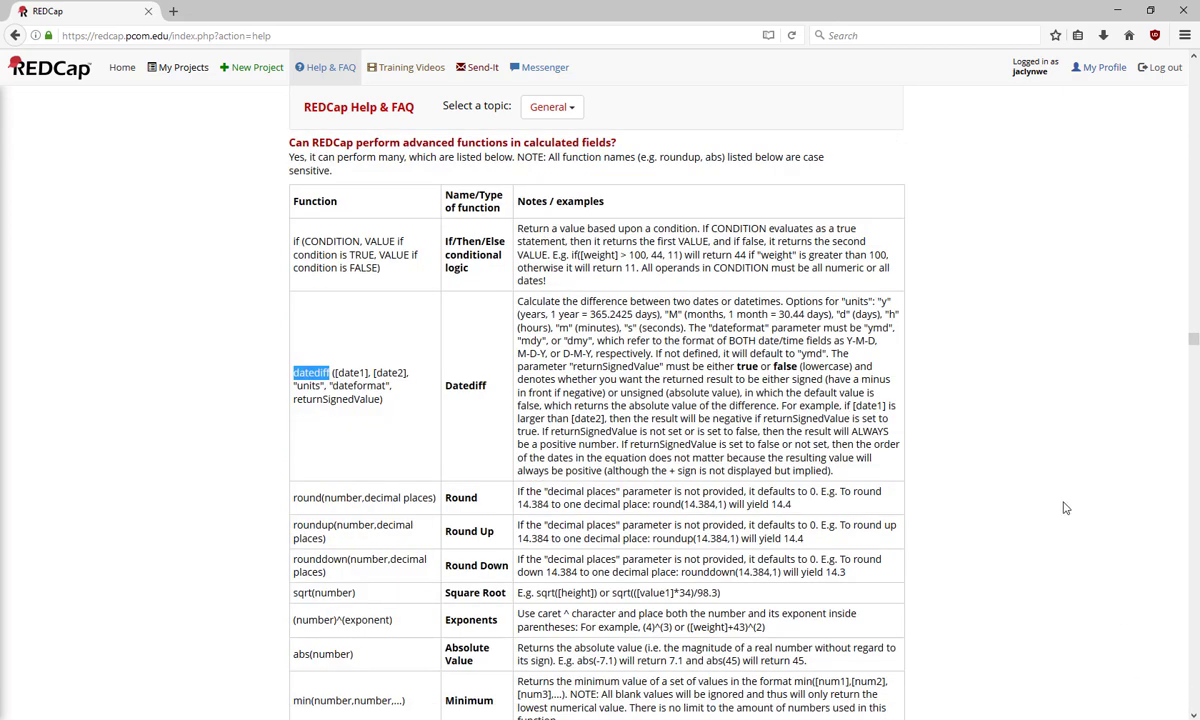
pyautogui.click(1066, 508)
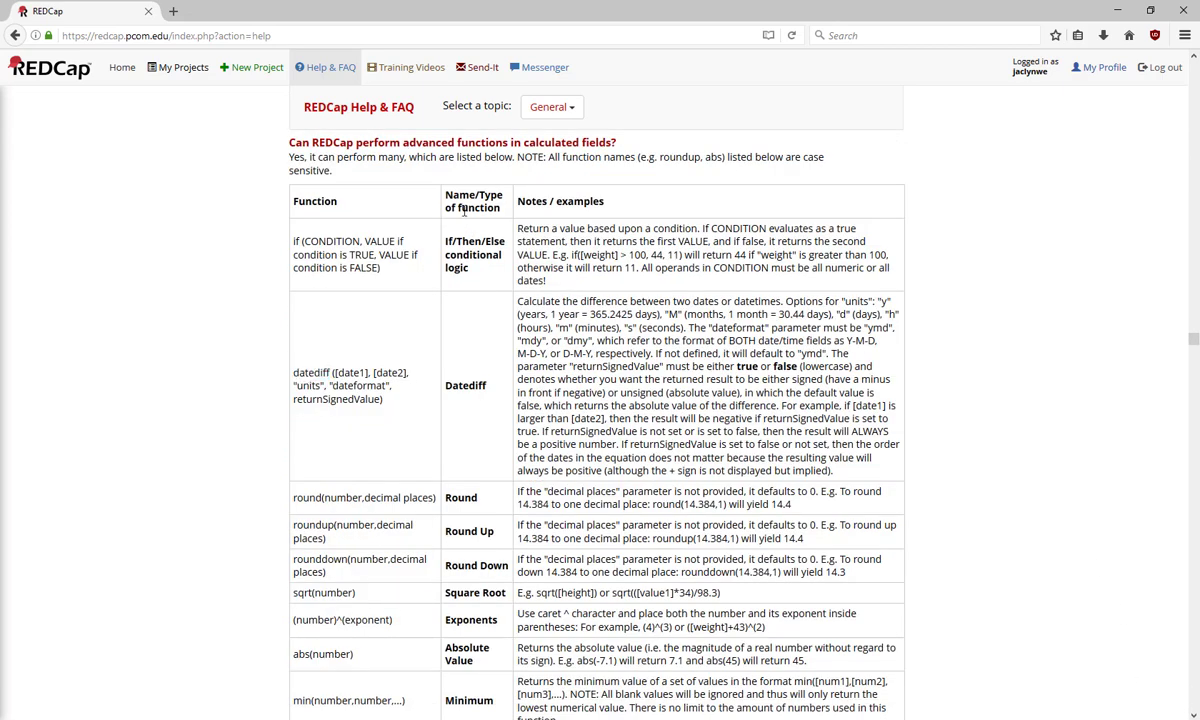
# Switch to the Training Videos page listing getting-started and project-building videos
pyautogui.click(386, 64)
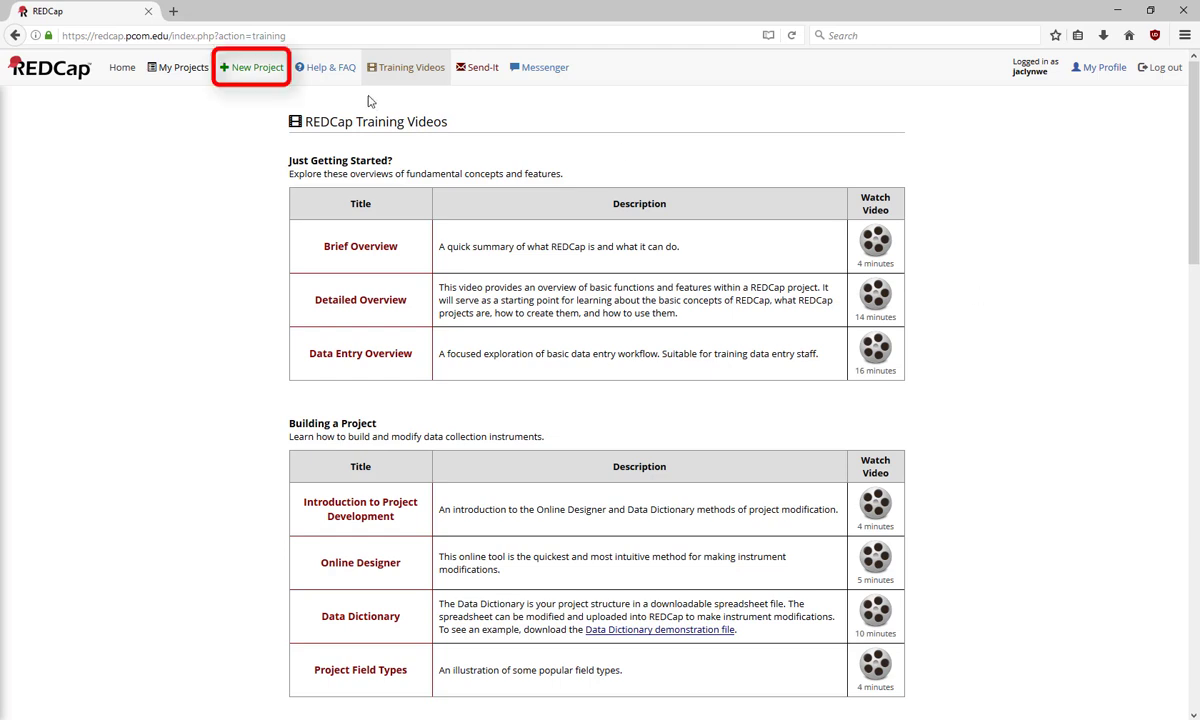
# Begin a new project titled 'Testing' with purpose Research
pyautogui.click(254, 82)
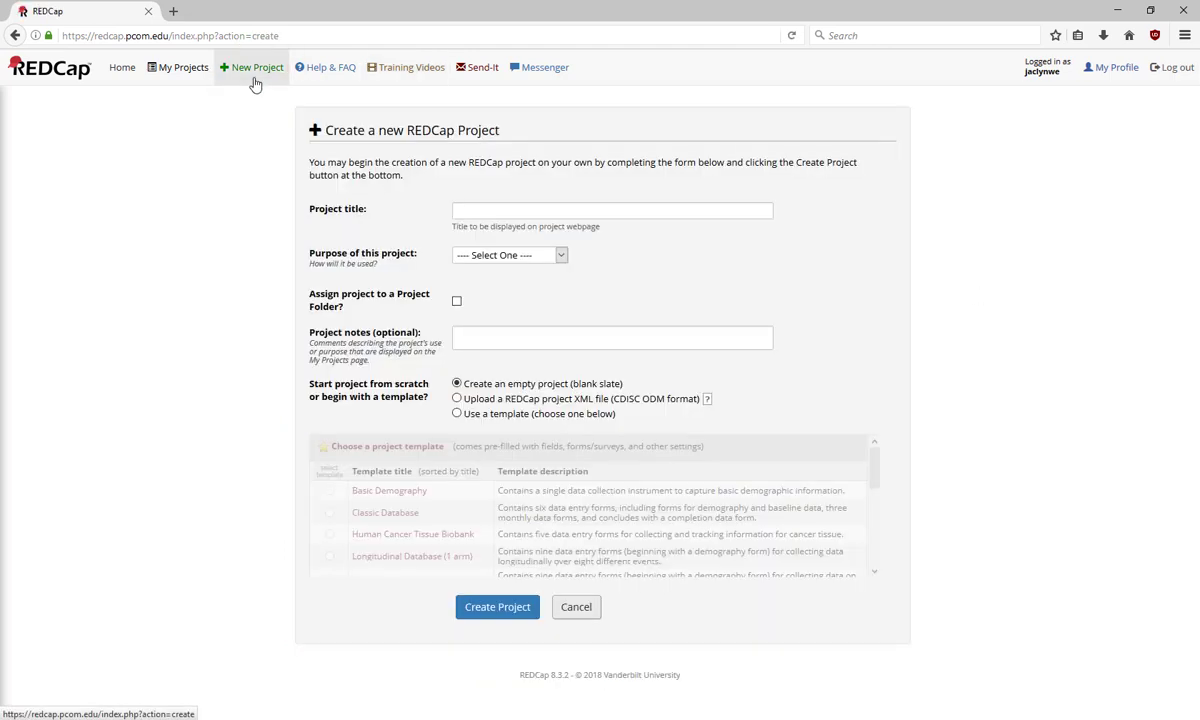
pyautogui.click(528, 214)
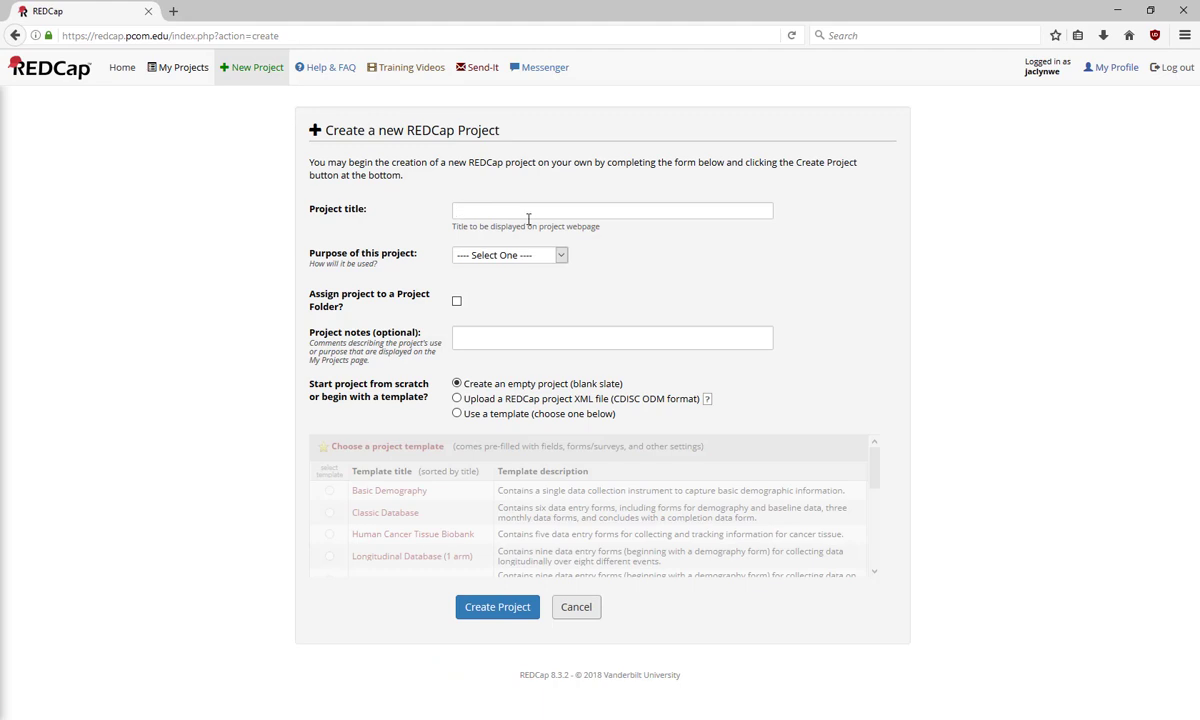
pyautogui.write('Testing')
pyautogui.click(505, 255)
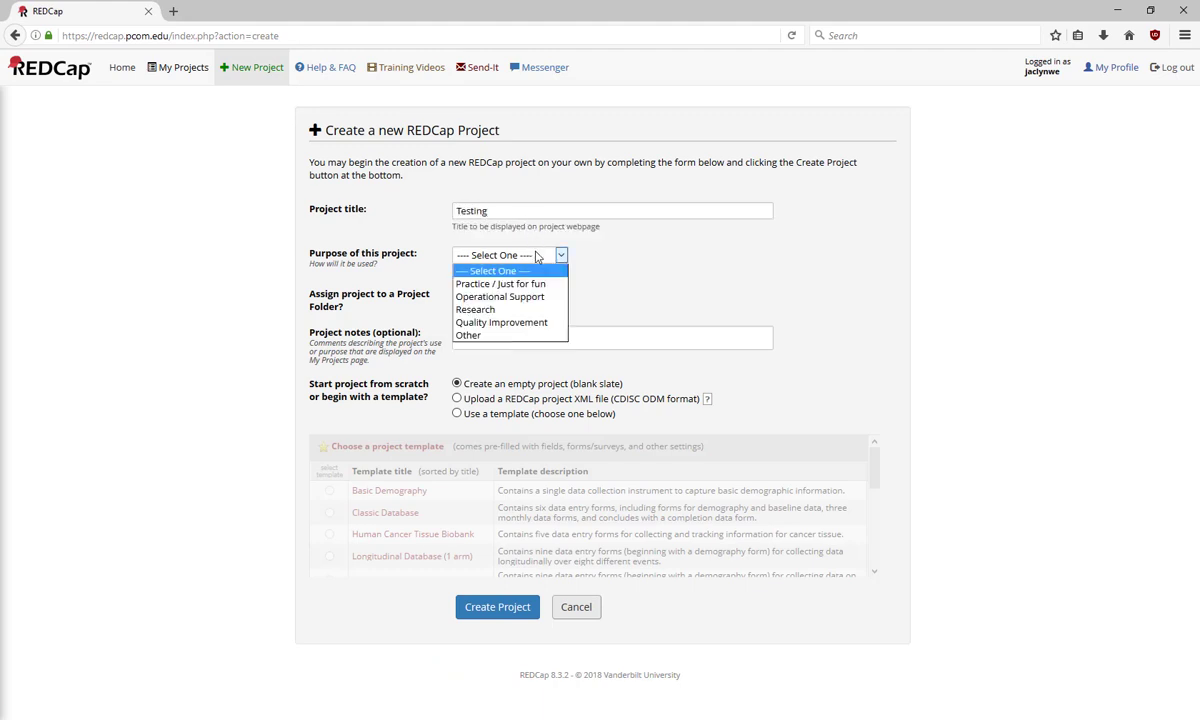
pyautogui.click(520, 310)
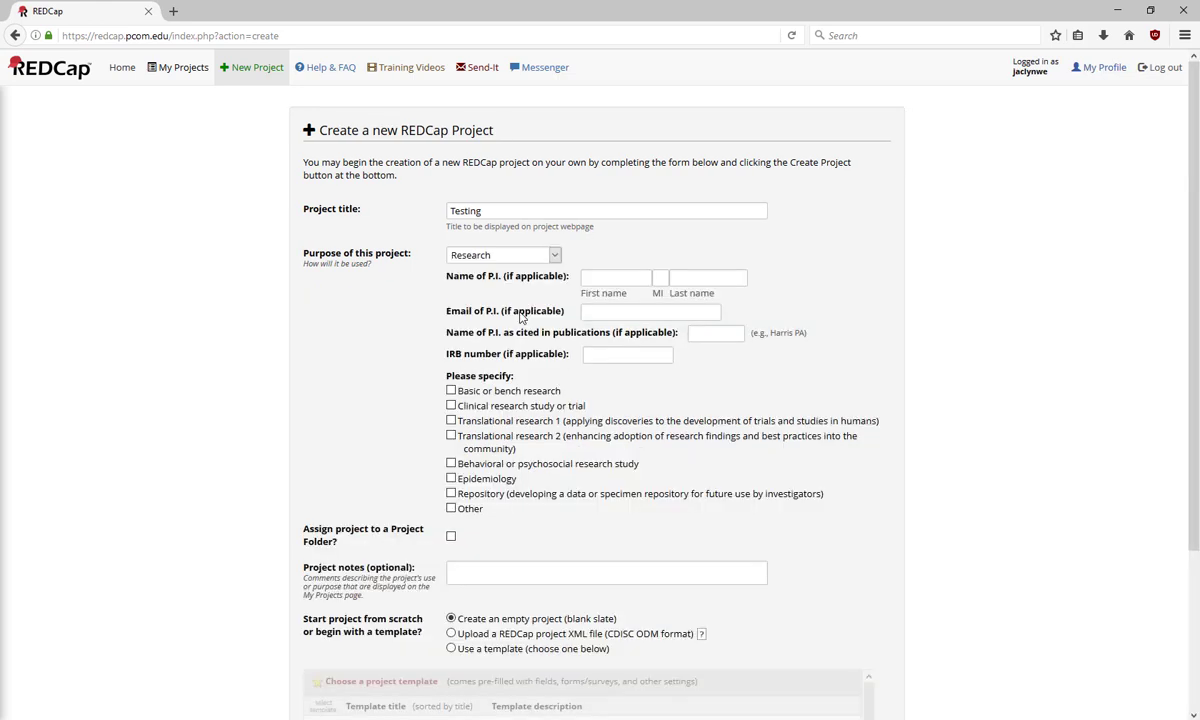
# Mark it as behavioral/psychosocial research and assign it to the Testing folder
pyautogui.click(451, 464)
pyautogui.click(451, 538)
pyautogui.click(534, 525)
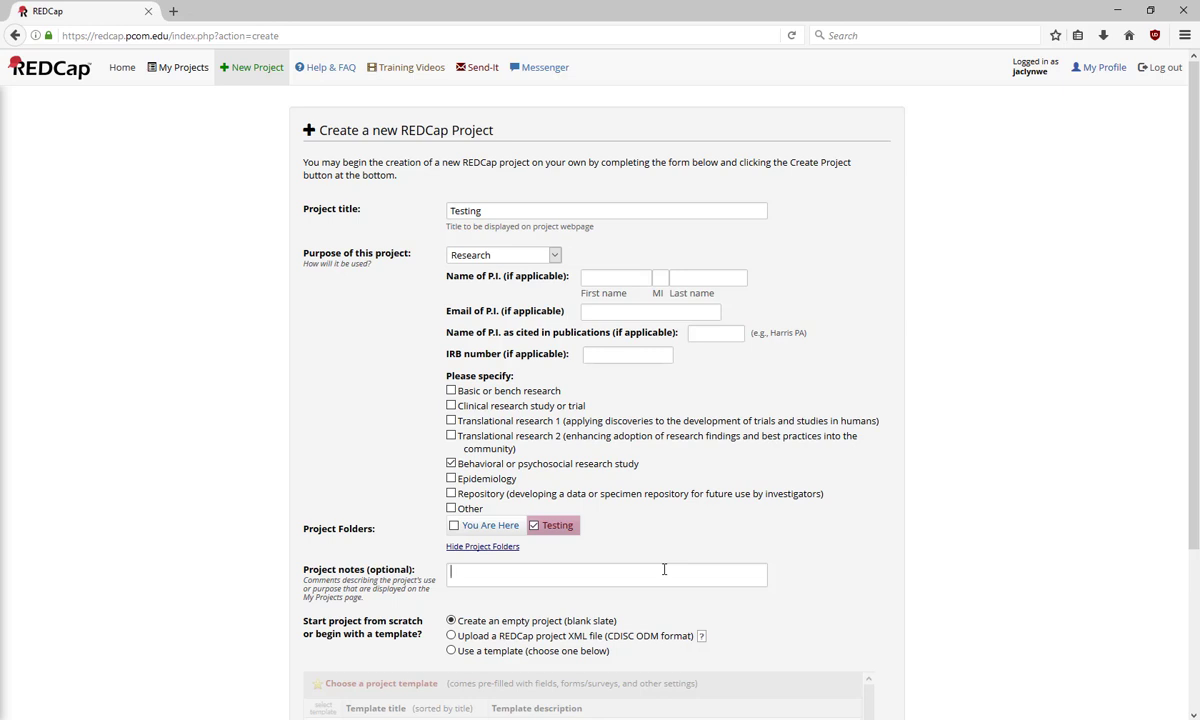
# Choose to start the project from a template and scroll through the template list
pyautogui.click(664, 571)
pyautogui.scroll(-3, 743, 595)
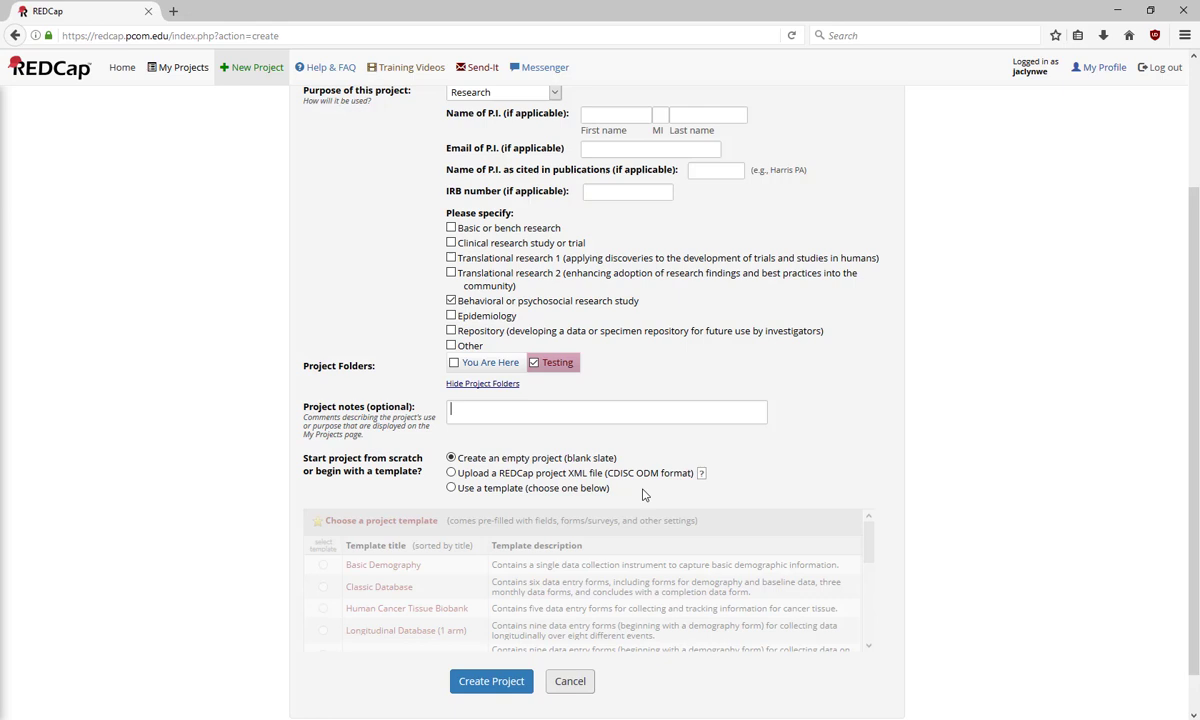
pyautogui.click(451, 474)
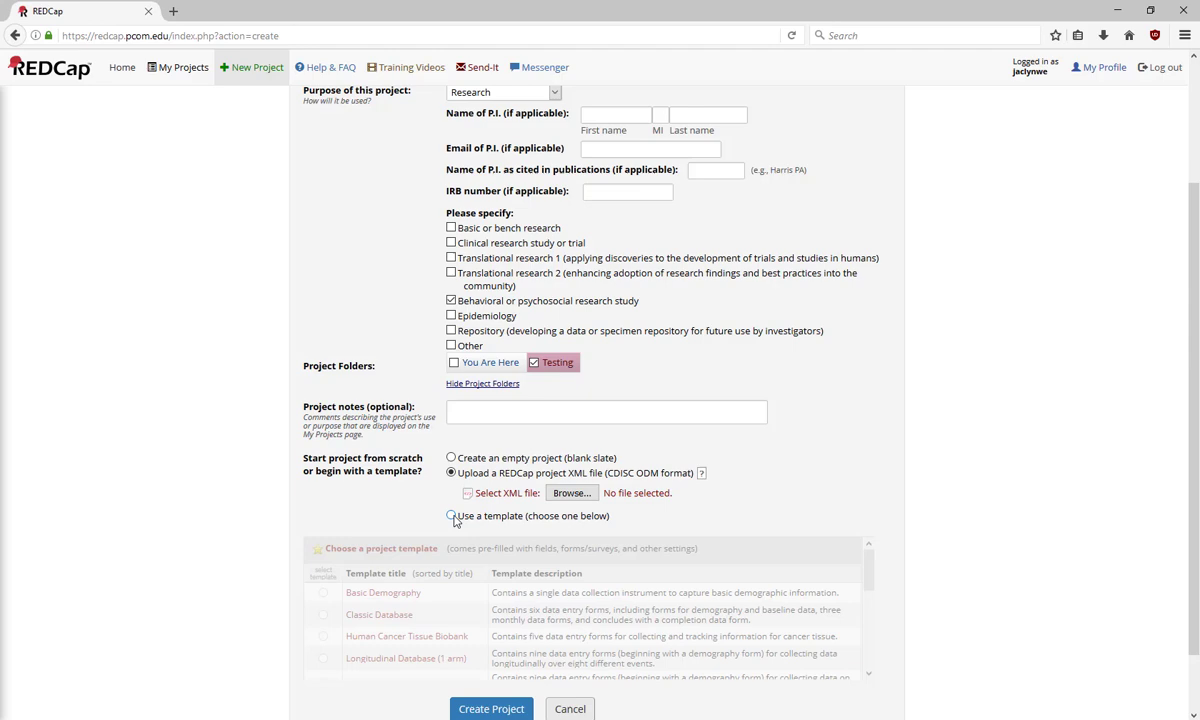
pyautogui.click(452, 516)
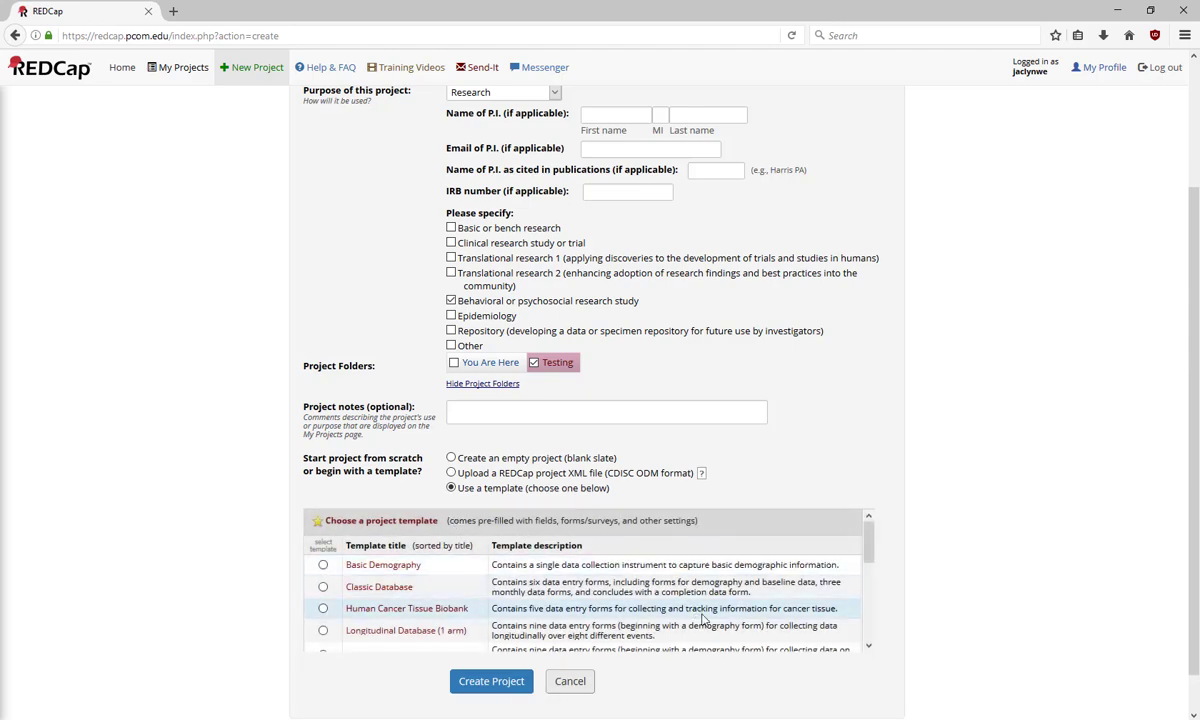
pyautogui.scroll(-4, 703, 618)
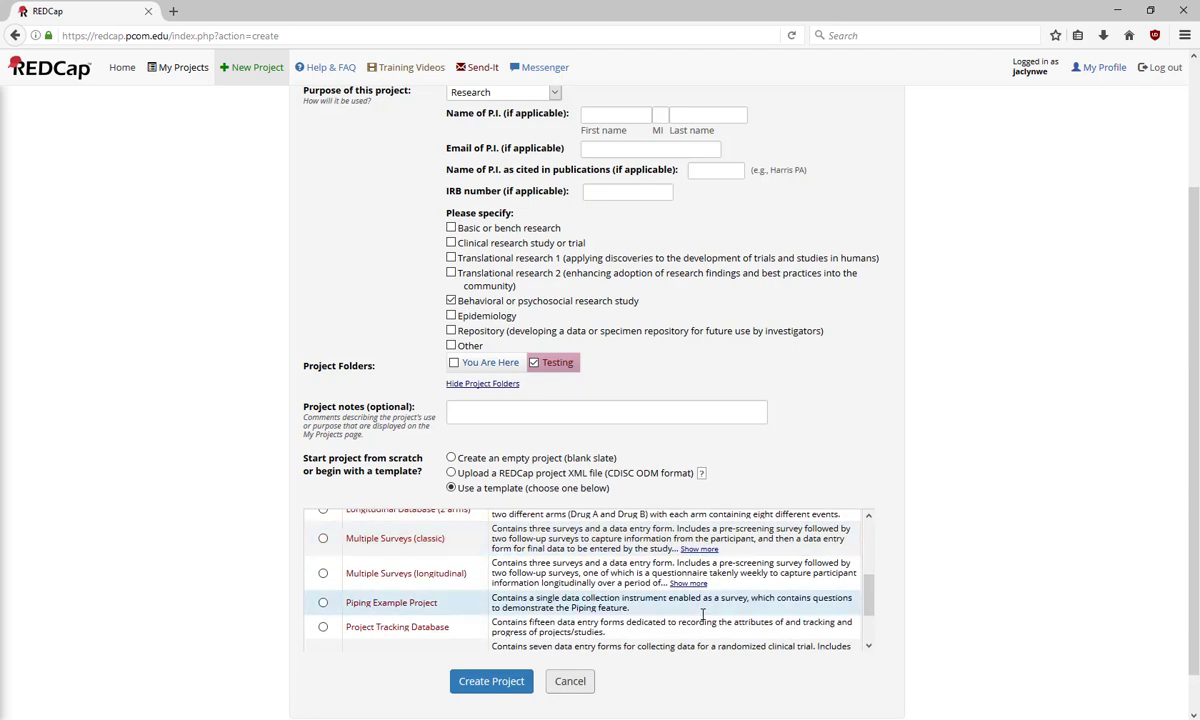
pyautogui.scroll(-2, 703, 614)
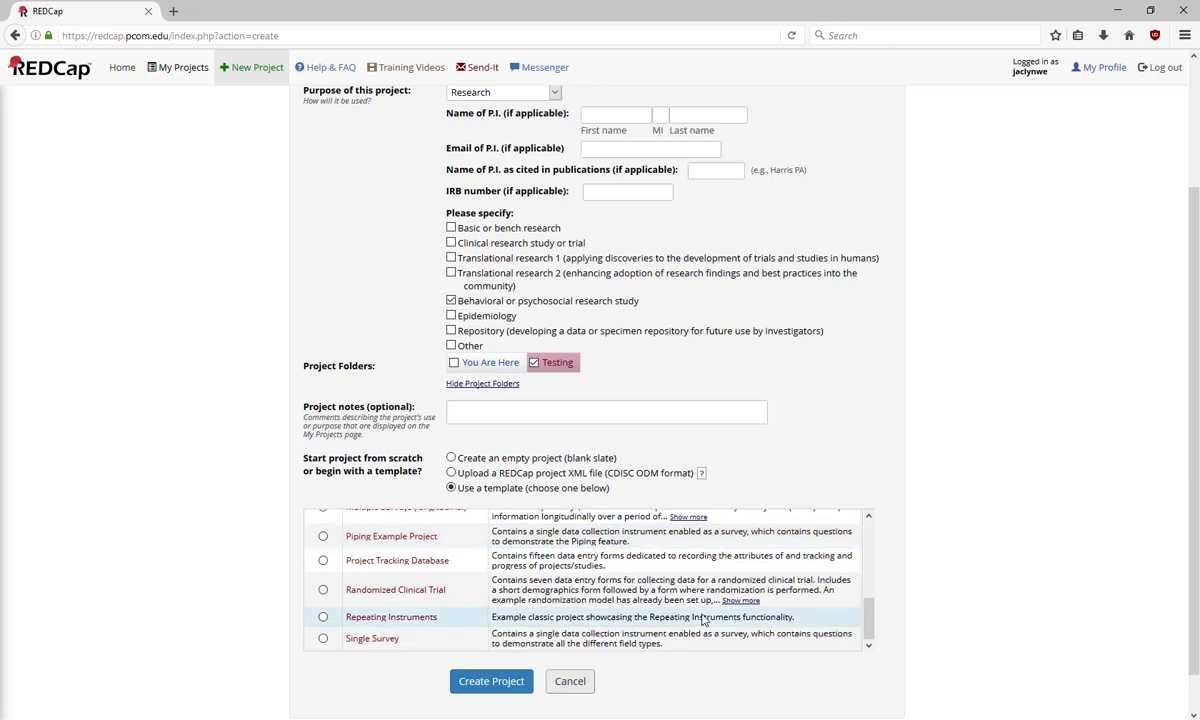